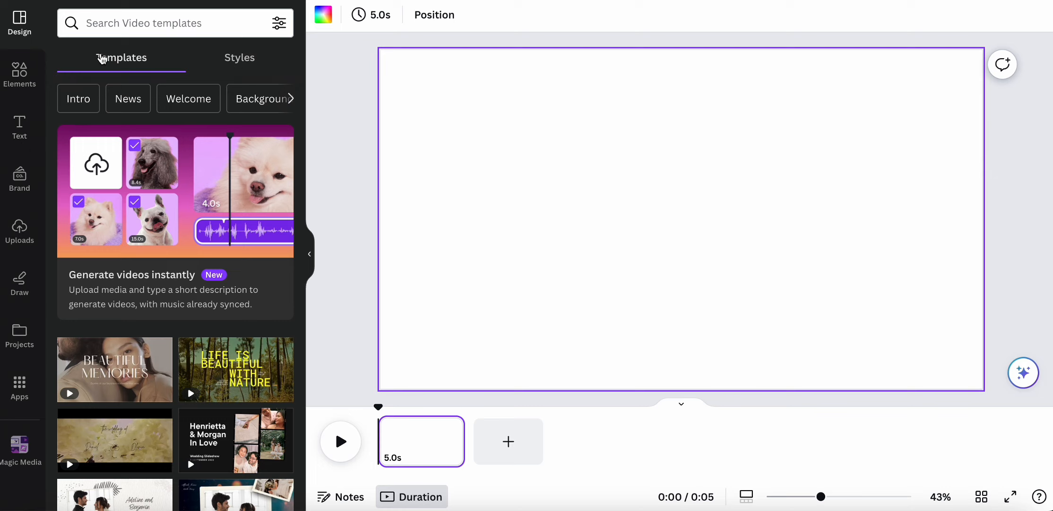
- Open the Elements library from the left sidebar
click(21, 74)
- Search Elements for 'paris' videos and add the dusk Eiffel Tower clip
click(169, 26)
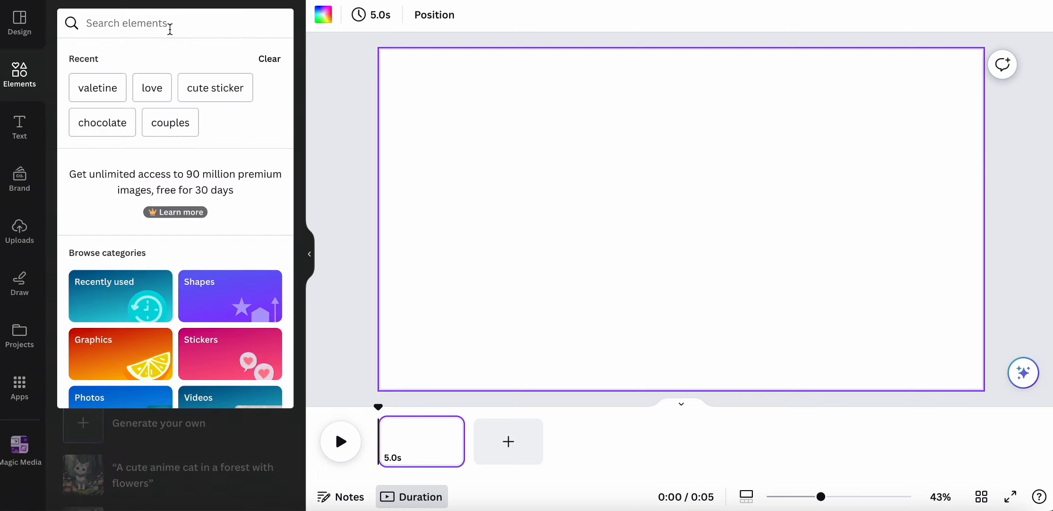
text(paris)
key(Return)
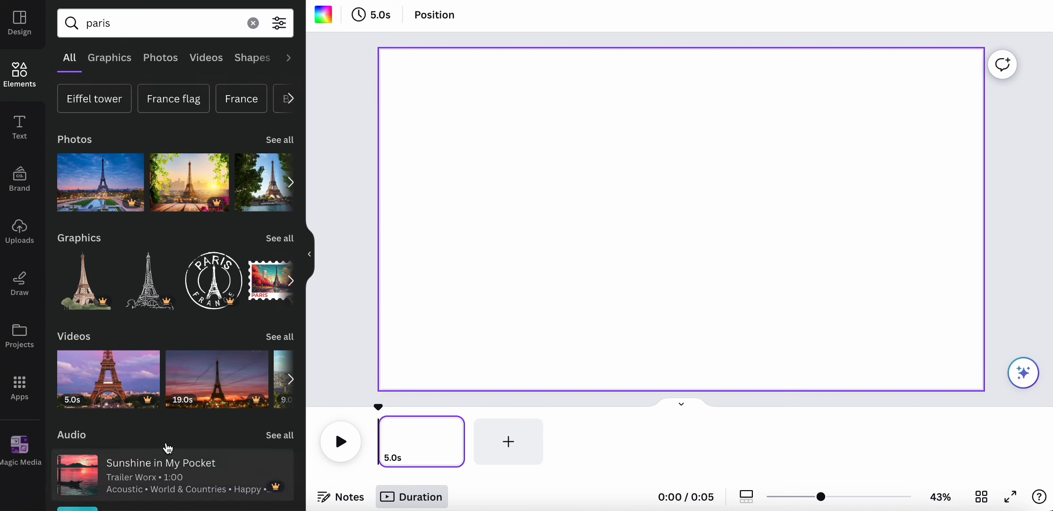
click(201, 59)
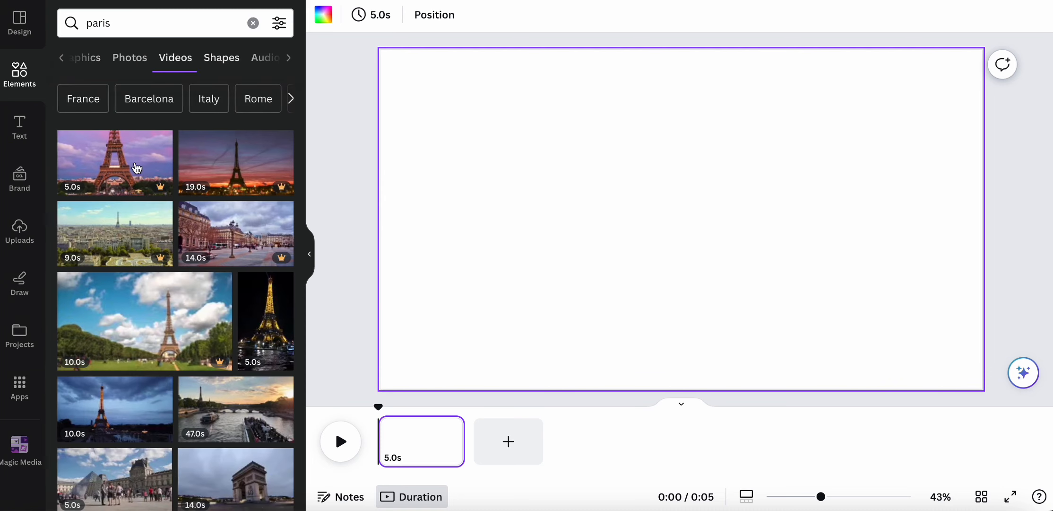
click(101, 423)
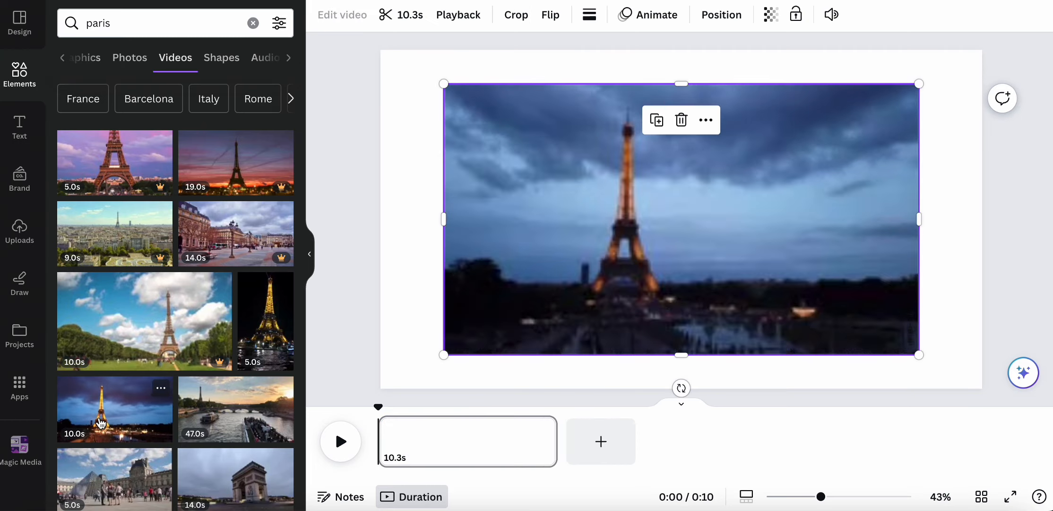
- Stretch the Eiffel Tower clip to cover the whole page and preview its length
drag(426, 78, 374, 44)
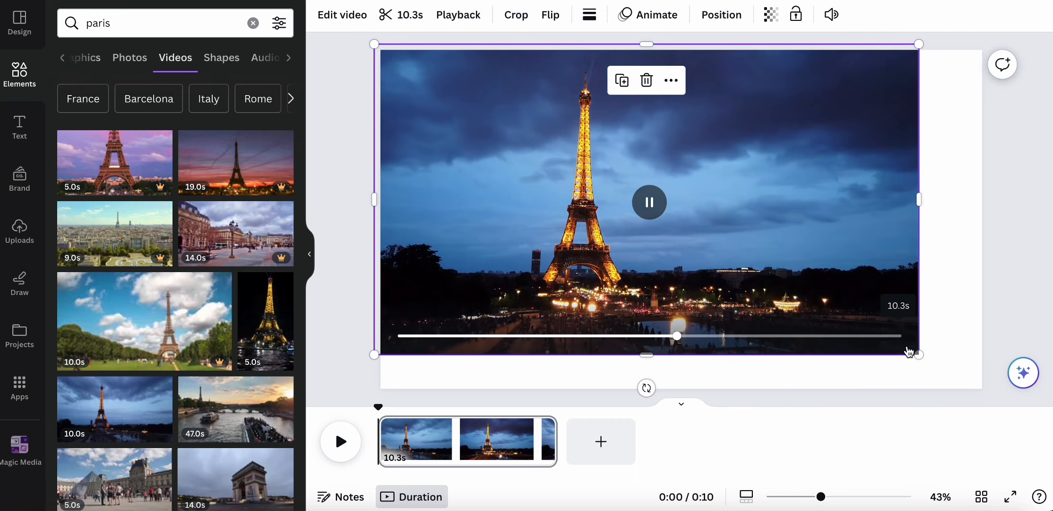
drag(919, 354, 994, 372)
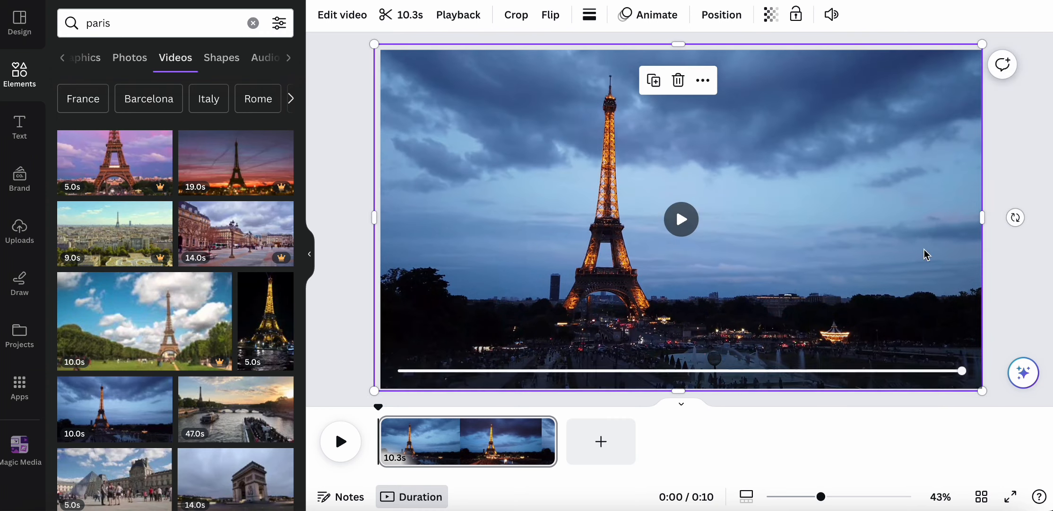
click(681, 219)
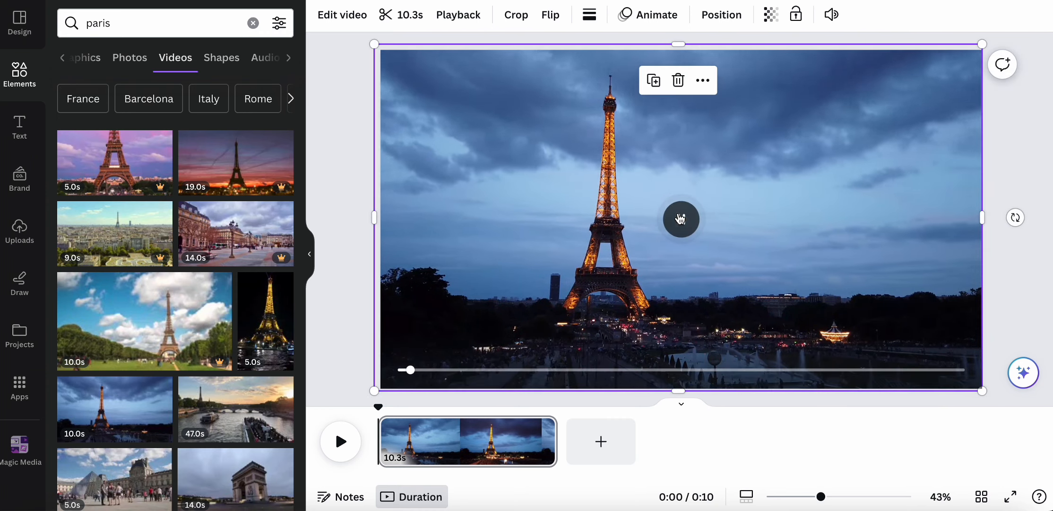
click(410, 17)
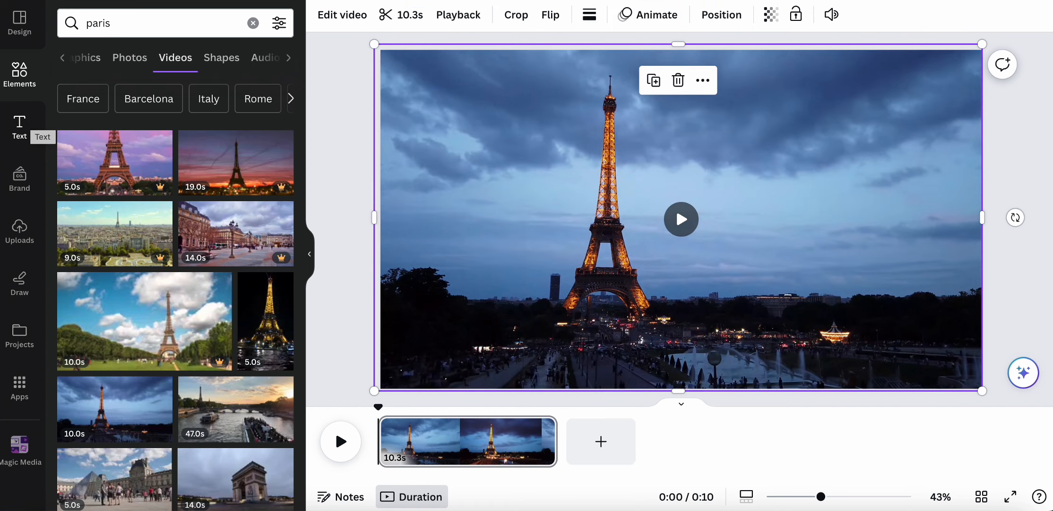
drag(137, 29, 91, 27)
- Search Elements for 'letters' and show the letter-shaped frames
key(BackSpace)
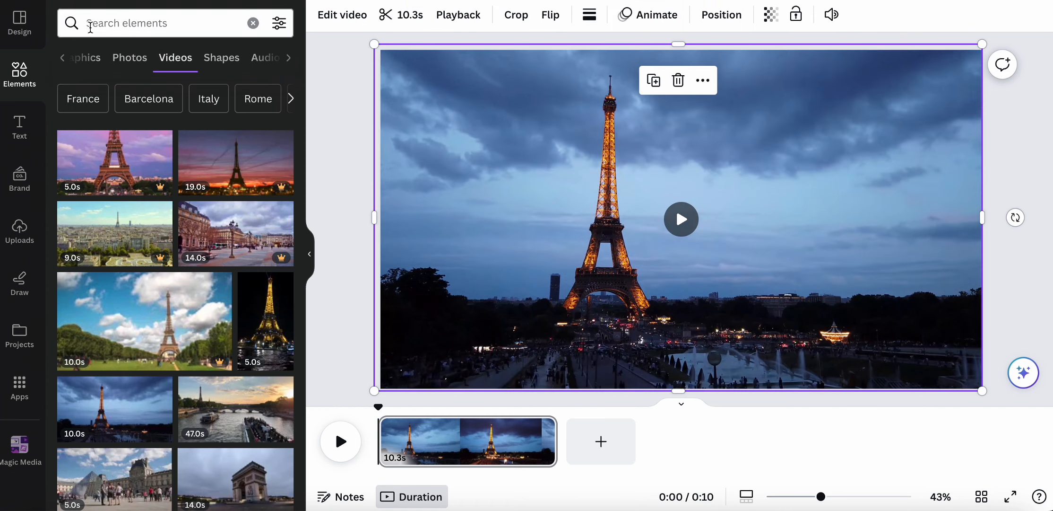
text(letters)
key(Return)
click(208, 60)
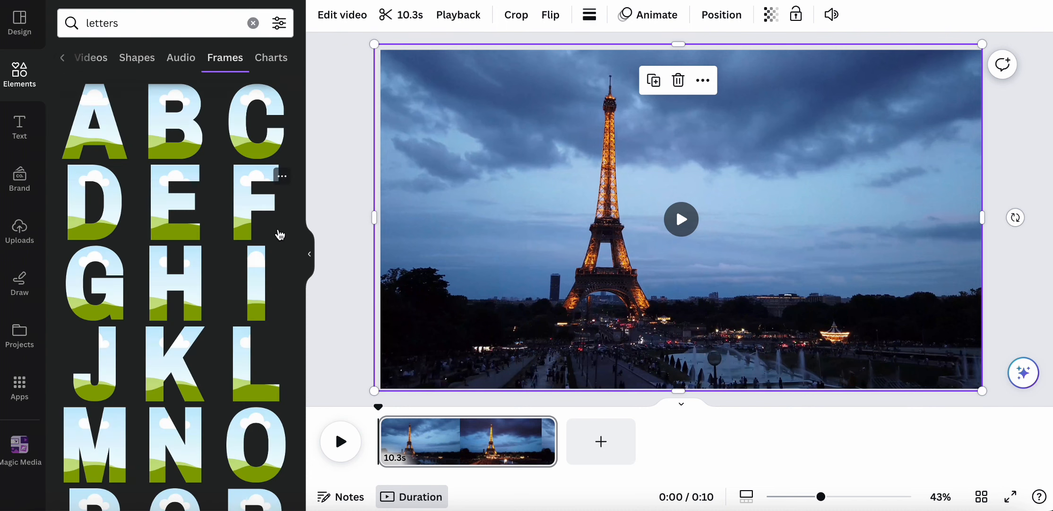
scroll(198, 358, down, 6)
- Add the R letter frame, shrunk and placed at the page's left edge
click(244, 202)
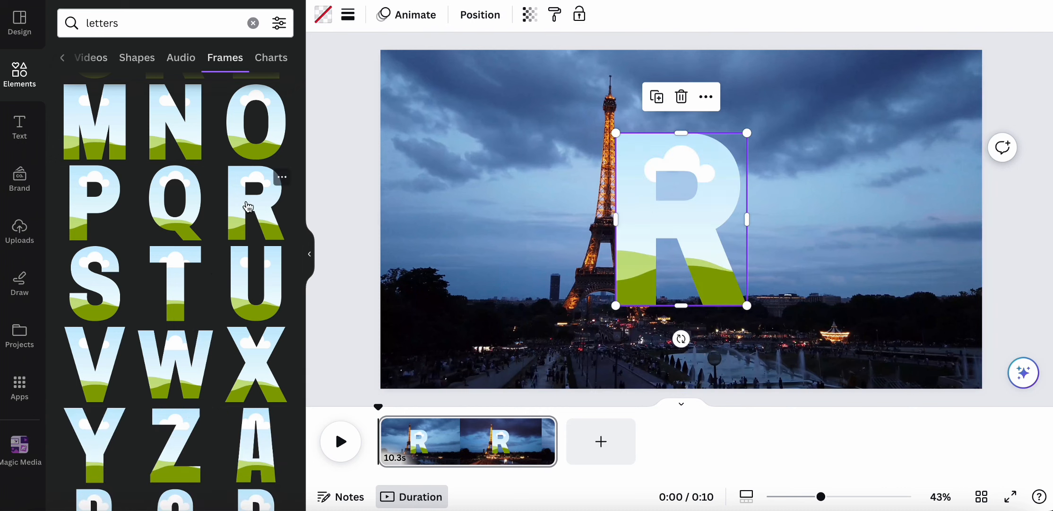
drag(658, 218, 429, 228)
drag(519, 335, 461, 260)
drag(438, 248, 439, 318)
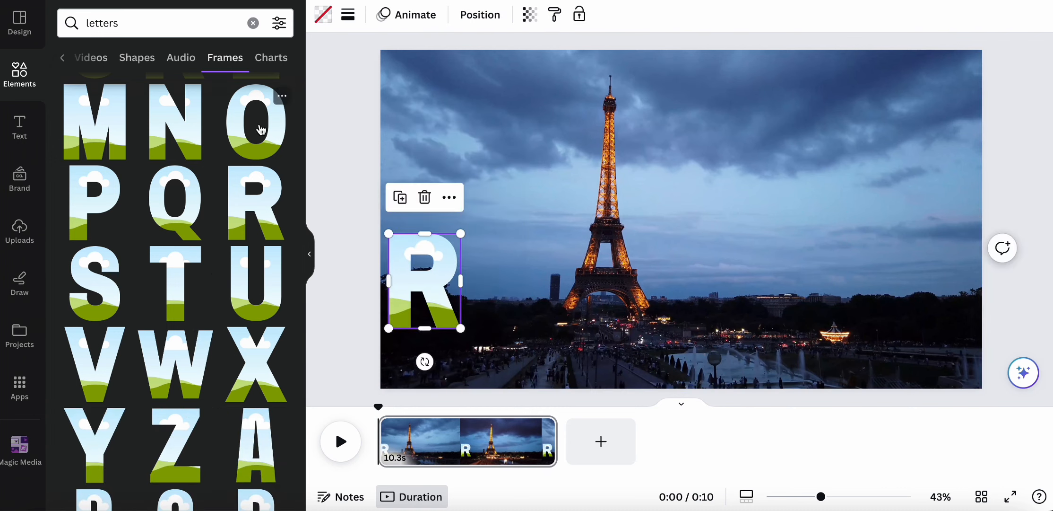
- Add the O and M letter frames, resized and placed in a row after the R
click(265, 117)
drag(737, 149, 683, 217)
drag(652, 260, 507, 281)
click(96, 140)
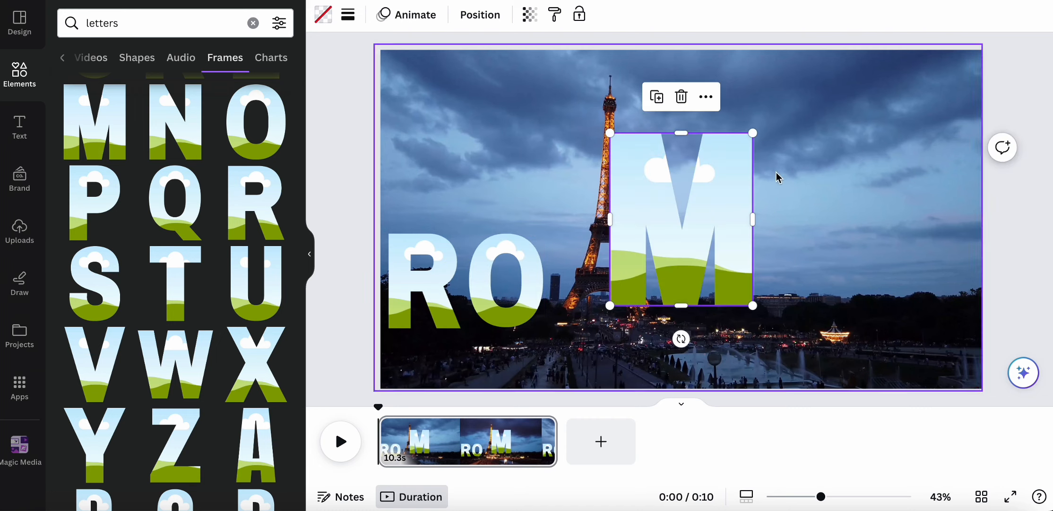
drag(752, 129, 678, 223)
drag(635, 275, 582, 291)
scroll(112, 208, up, 5)
scroll(111, 209, down, 10)
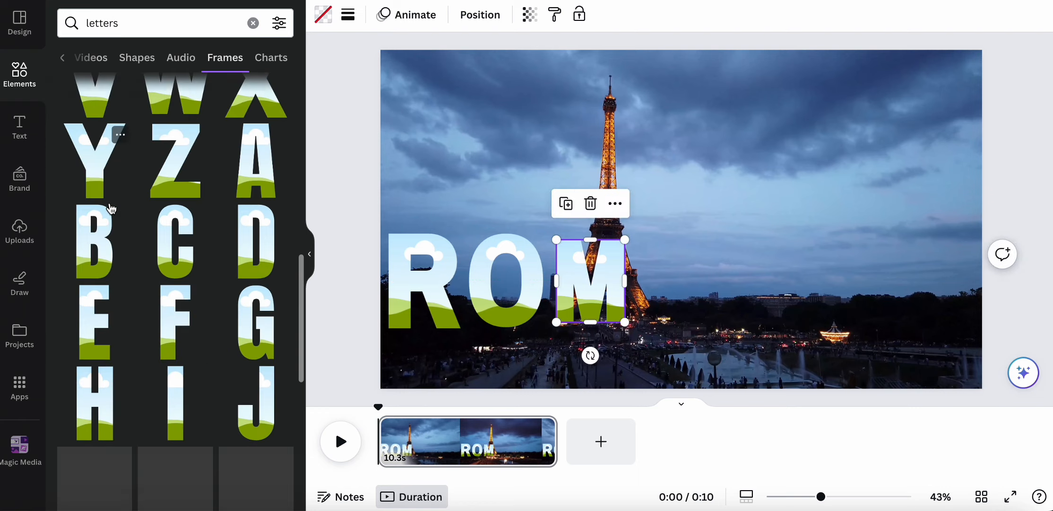
scroll(110, 202, up, 7)
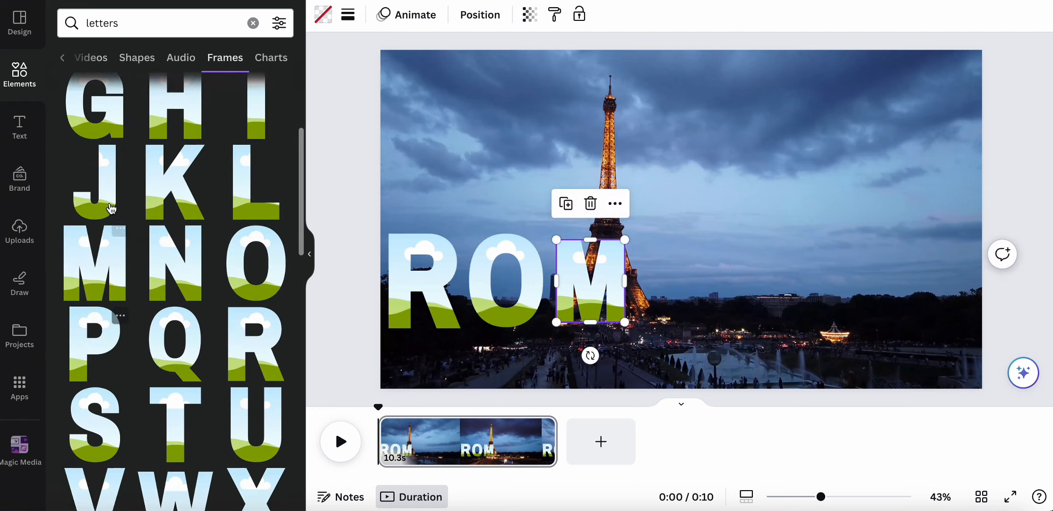
- Add the A letter frame, resized and aligned beside the M
click(93, 152)
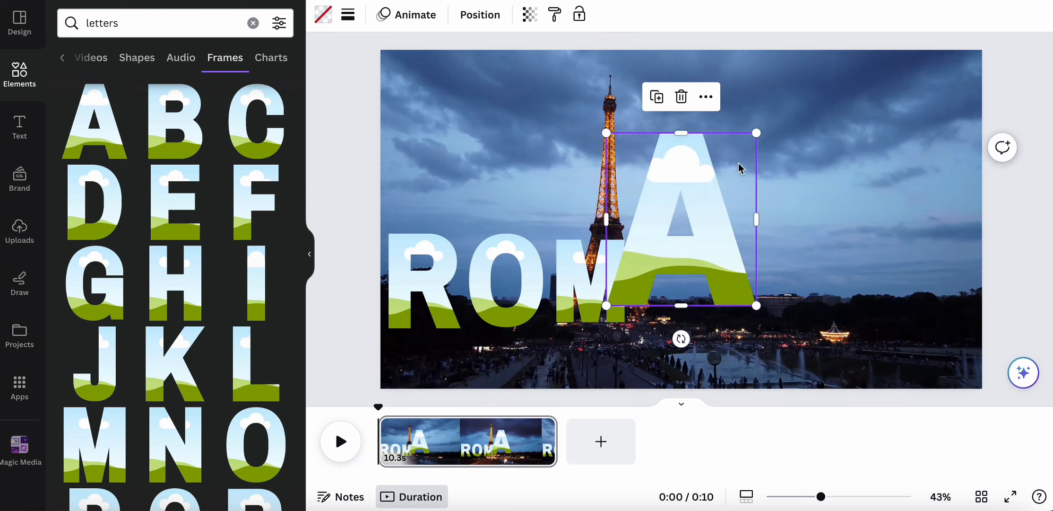
drag(755, 133, 724, 172)
drag(681, 250, 735, 245)
key(super+z)
drag(738, 203, 707, 234)
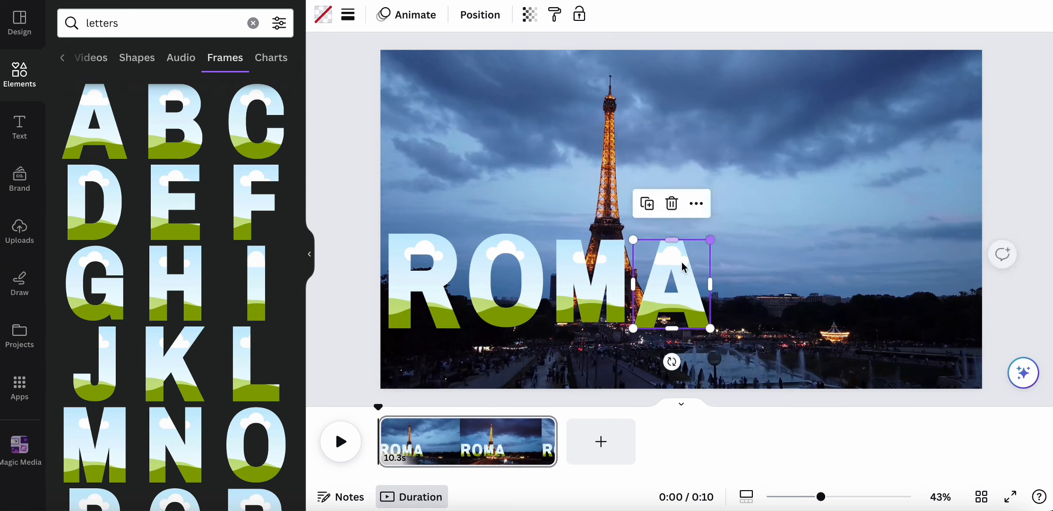
drag(676, 271, 677, 268)
drag(712, 321, 710, 316)
- Resize and realign the O, M and A frames so the letters match in size and height
click(510, 297)
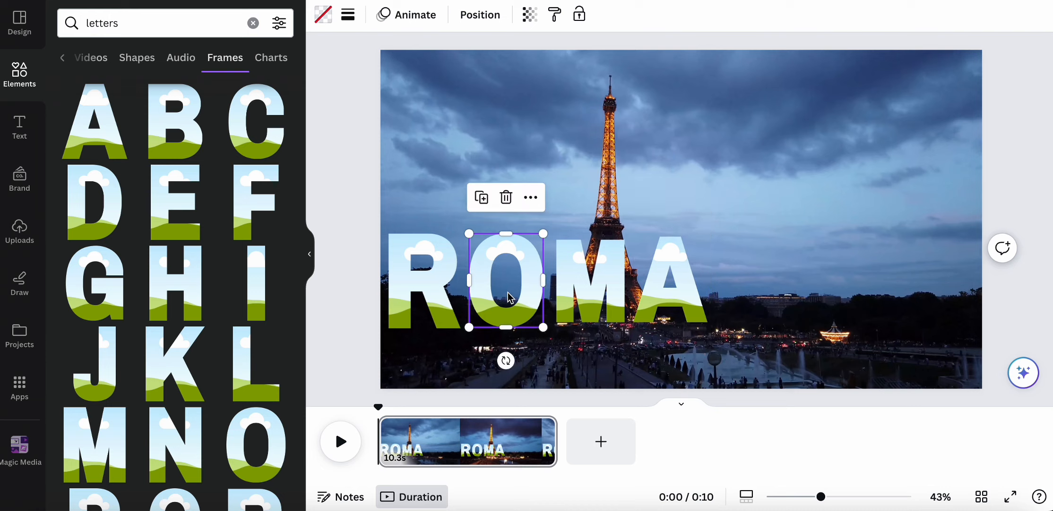
drag(543, 328, 549, 332)
drag(492, 250, 496, 244)
drag(582, 252, 581, 244)
drag(646, 260, 691, 259)
click(614, 267)
drag(626, 312, 640, 329)
drag(716, 275, 683, 268)
drag(721, 315, 734, 327)
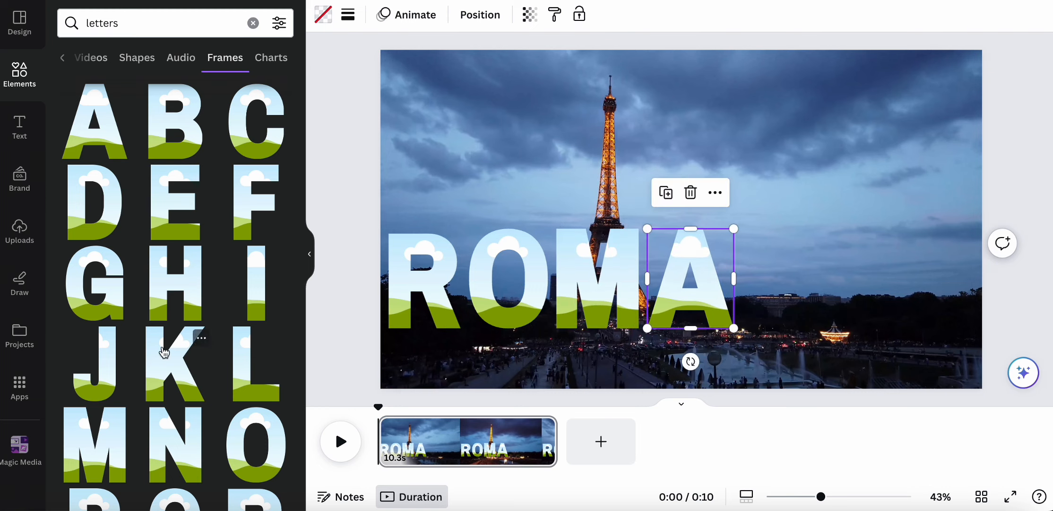
- Add the N and C letter frames, sized to match and placed after the A
click(181, 453)
drag(738, 213, 849, 210)
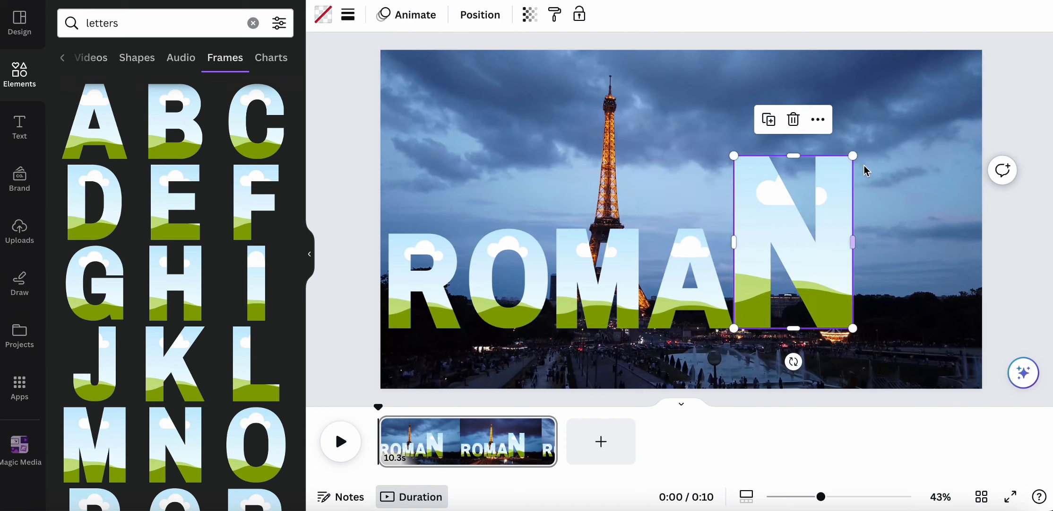
drag(846, 153, 811, 228)
drag(789, 287, 792, 288)
click(242, 126)
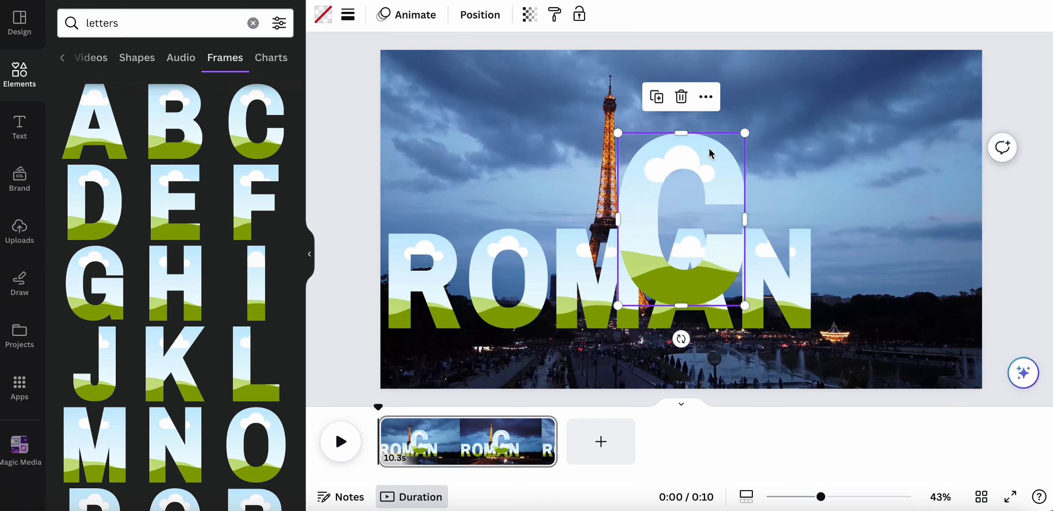
drag(710, 150, 879, 228)
drag(947, 193, 864, 242)
drag(892, 325, 898, 334)
- Add the E letter frame at the end of the row to finish ROMANCE
click(164, 207)
drag(735, 135, 700, 220)
drag(695, 250, 935, 268)
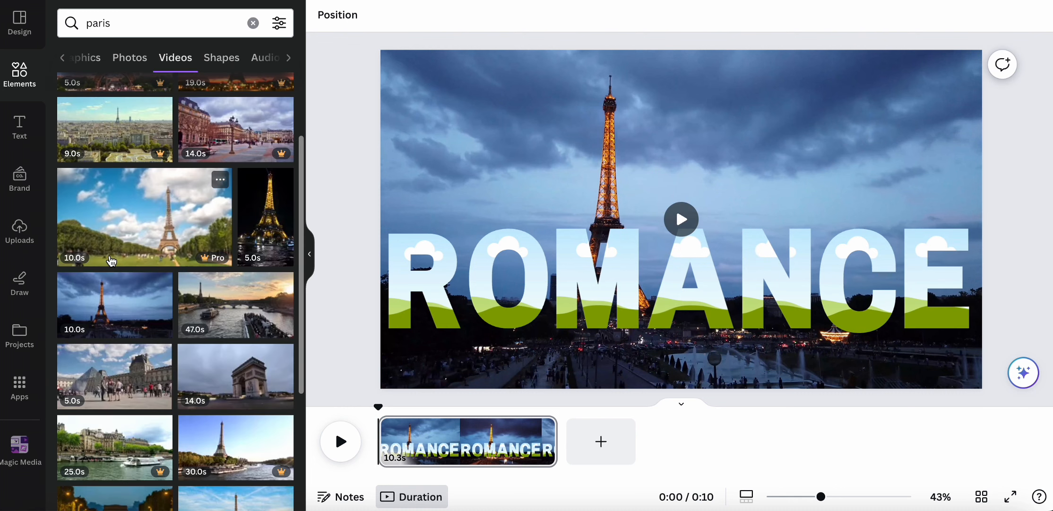
scroll(111, 261, down, 1)
- Drop the Eiffel Tower clip into the R frame and scale it inside to line up with the background
drag(112, 261, 395, 262)
double_click(424, 255)
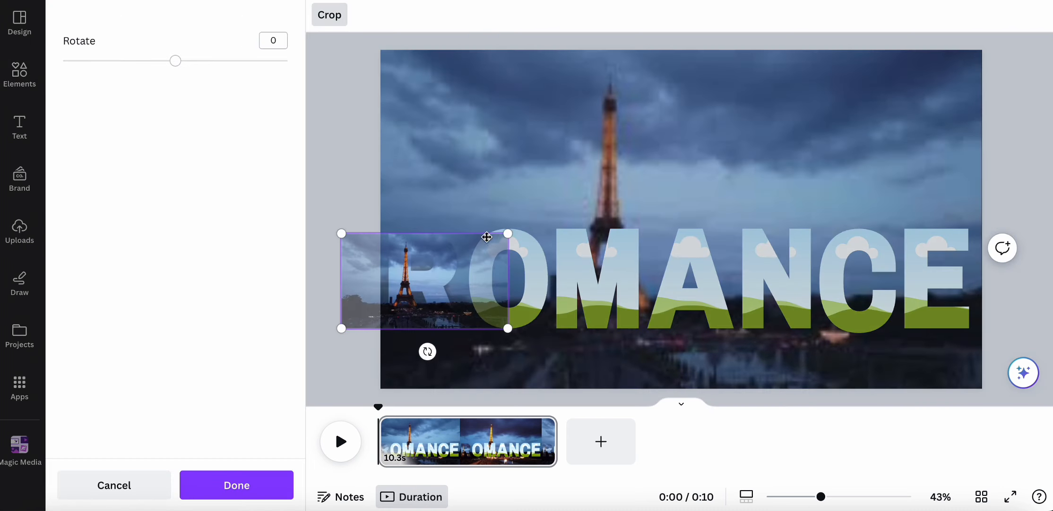
drag(575, 211, 888, 127)
drag(798, 131, 841, 145)
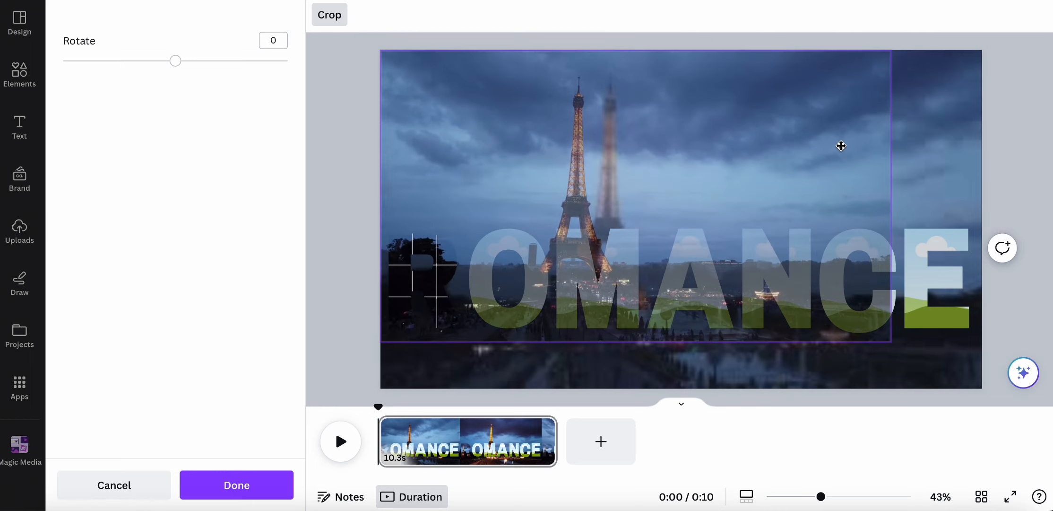
drag(891, 345, 998, 362)
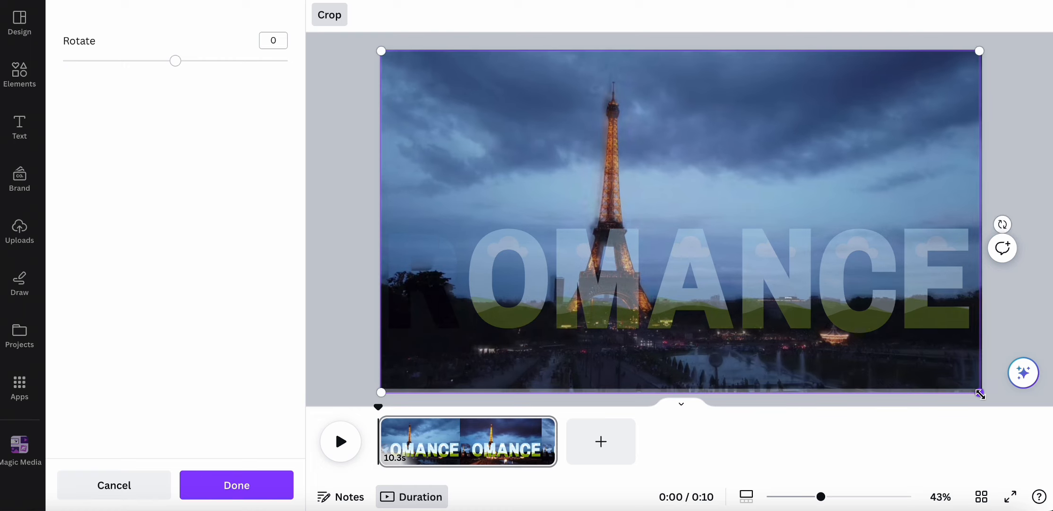
drag(980, 394, 928, 373)
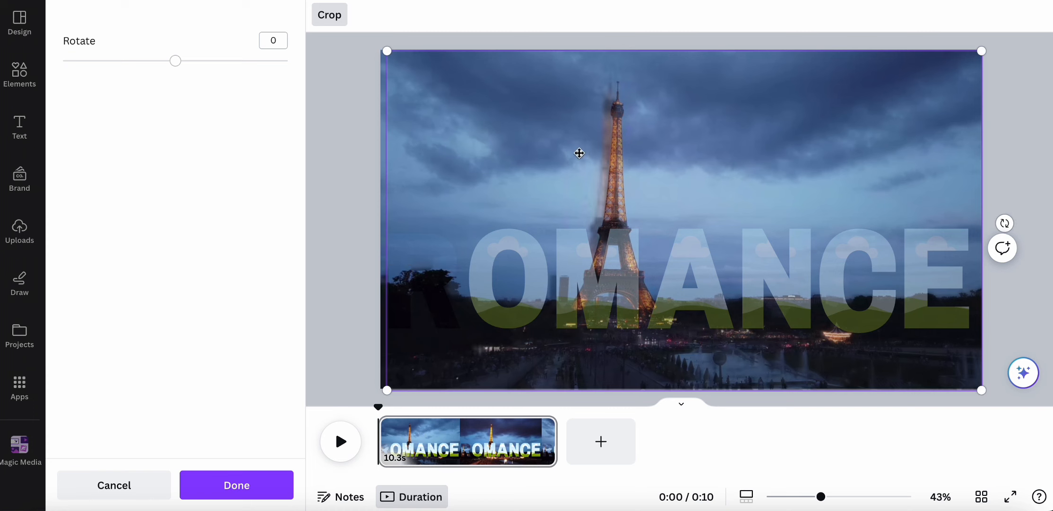
drag(383, 51, 376, 48)
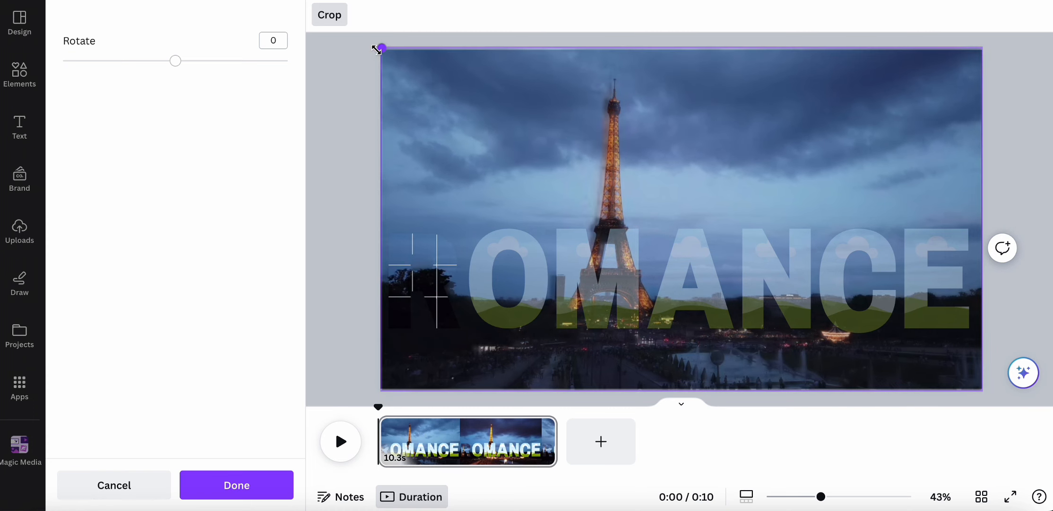
key(Return)
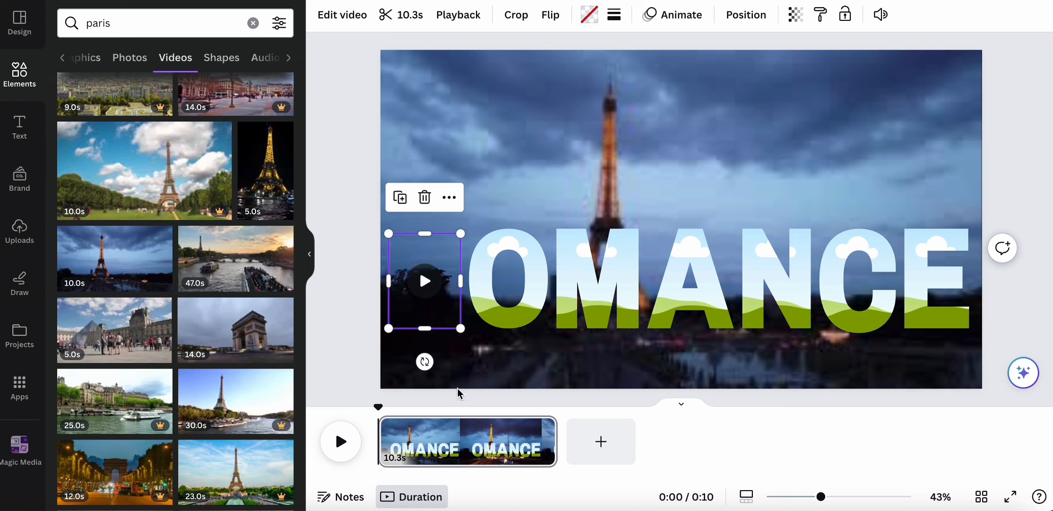
- Drop the 10.0s Eiffel clip into the O frame and scale it to match the background scene
drag(155, 236, 493, 246)
double_click(493, 246)
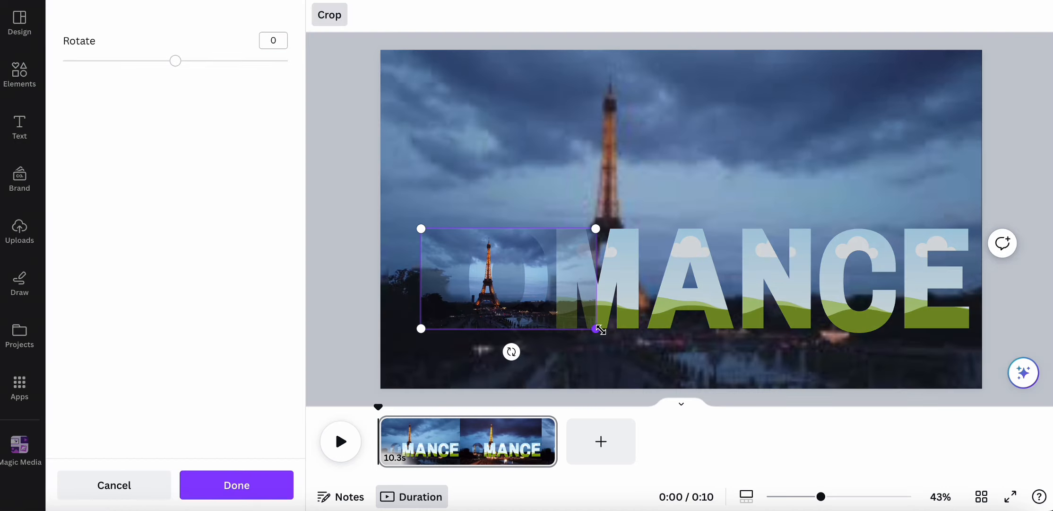
drag(598, 329, 796, 392)
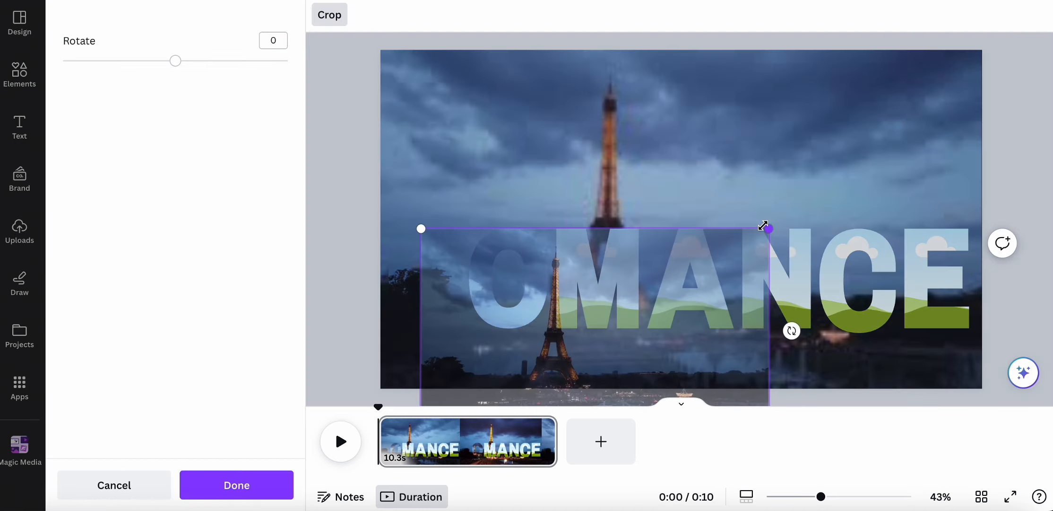
drag(763, 226, 941, 29)
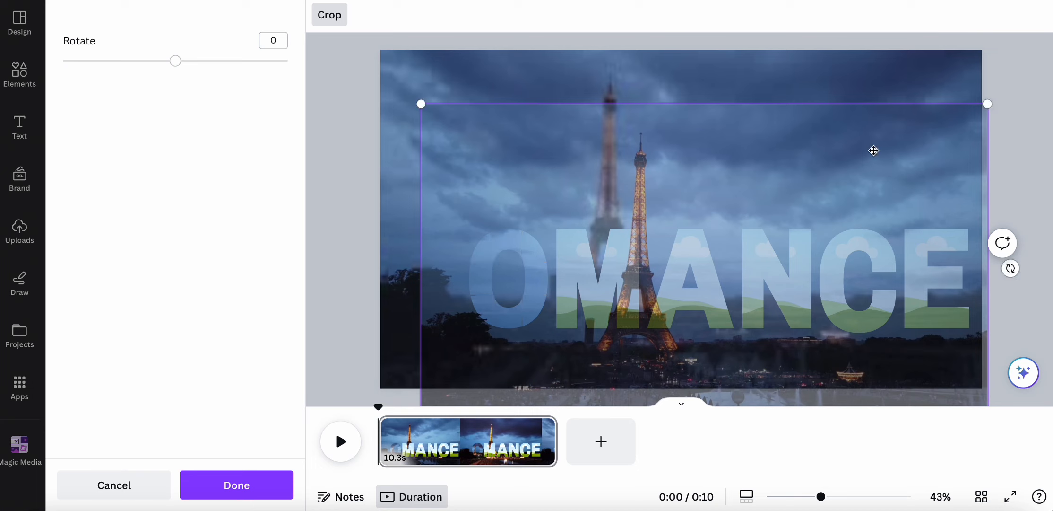
drag(874, 150, 829, 89)
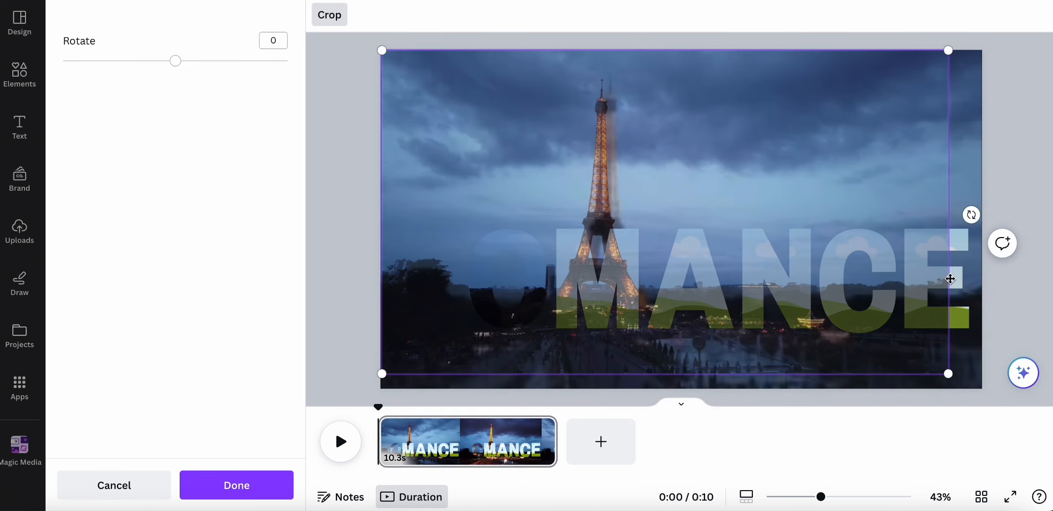
drag(948, 379, 989, 381)
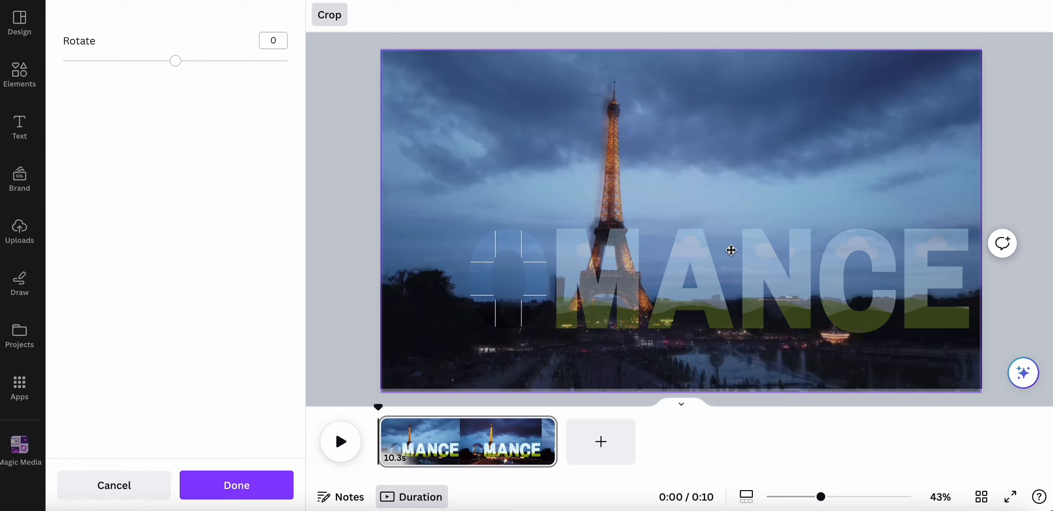
drag(723, 133, 718, 134)
click(1043, 146)
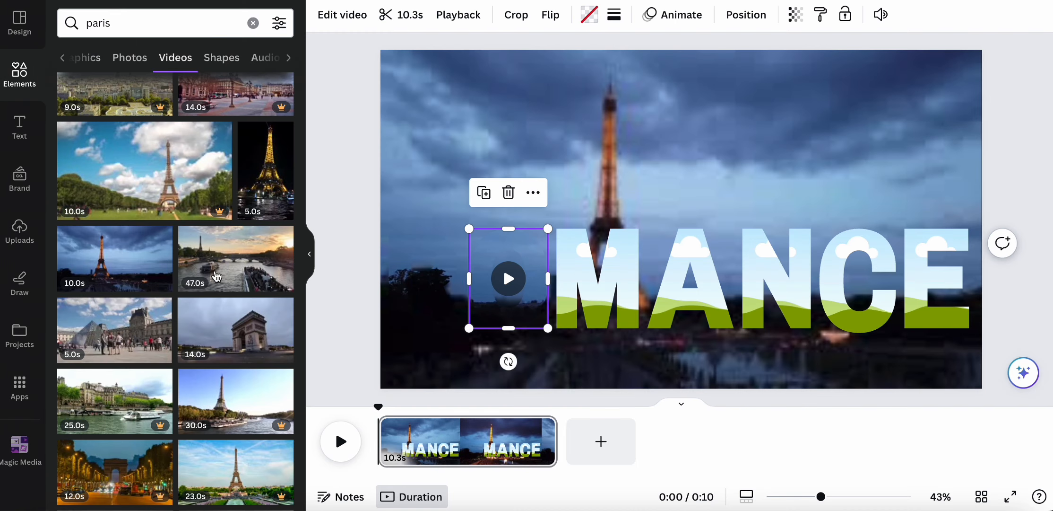
- Fill the M frame with the Eiffel clip, scaled to line up with the background
click(426, 279)
drag(115, 259, 598, 278)
double_click(597, 278)
drag(686, 228, 982, 63)
drag(510, 63, 375, 80)
drag(654, 118, 625, 165)
drag(949, 376, 980, 392)
drag(913, 365, 913, 364)
drag(978, 51, 984, 48)
drag(920, 102, 917, 104)
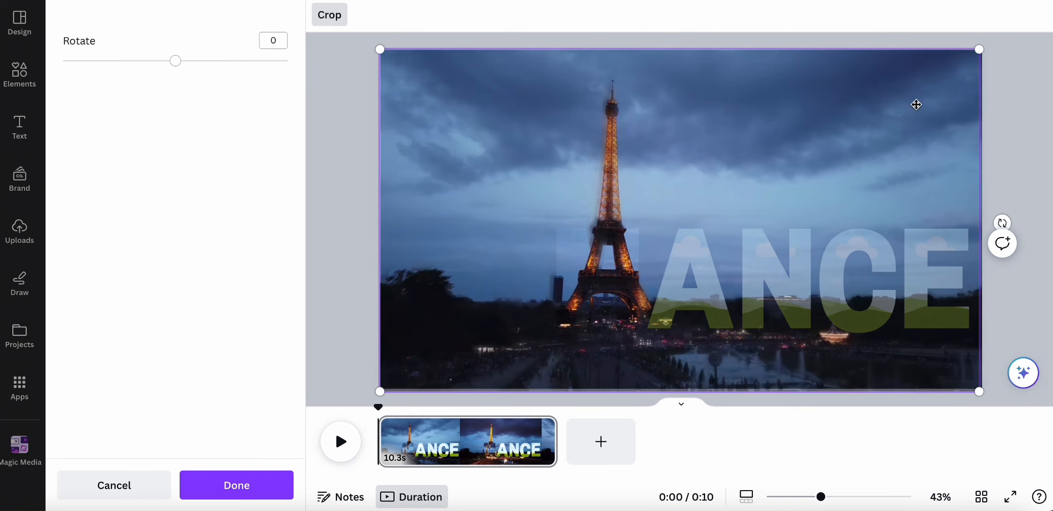
click(1021, 124)
- Fill the A frame with the Eiffel clip, aligned to the background
click(727, 186)
drag(83, 238, 691, 284)
double_click(691, 284)
drag(605, 230, 381, 99)
drag(525, 208, 609, 208)
drag(465, 98, 376, 49)
drag(862, 328, 981, 384)
click(20, 85)
- Search 'paris' again and fill the N frame with the Eiffel clip, aligned to the background
click(161, 23)
text(paris)
key(Return)
click(209, 65)
drag(115, 390, 755, 247)
double_click(775, 278)
drag(685, 228, 378, 51)
drag(866, 328, 983, 395)
drag(864, 124, 861, 118)
click(1011, 135)
- Fill the C frame with the Eiffel clip, aligned to the background
drag(115, 390, 839, 284)
double_click(847, 283)
drag(766, 228, 415, 31)
drag(492, 122, 460, 146)
drag(917, 358, 978, 371)
click(936, 279)
- Fill the E frame with the Eiffel clip, removing a misdropped copy, and align it to the background
drag(113, 402, 933, 278)
key(Delete)
double_click(936, 279)
drag(847, 228, 461, 24)
drag(617, 214, 561, 262)
drag(404, 54, 376, 46)
drag(623, 169, 623, 182)
drag(895, 230, 895, 222)
drag(970, 382, 974, 384)
click(1040, 291)
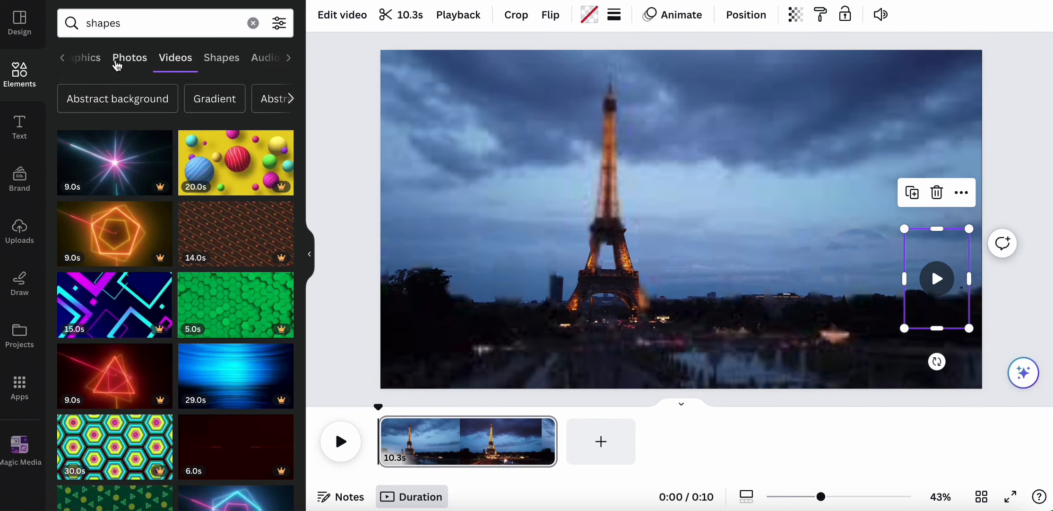
- Add a Square shape from the shapes results and stretch it over the whole canvas
click(87, 61)
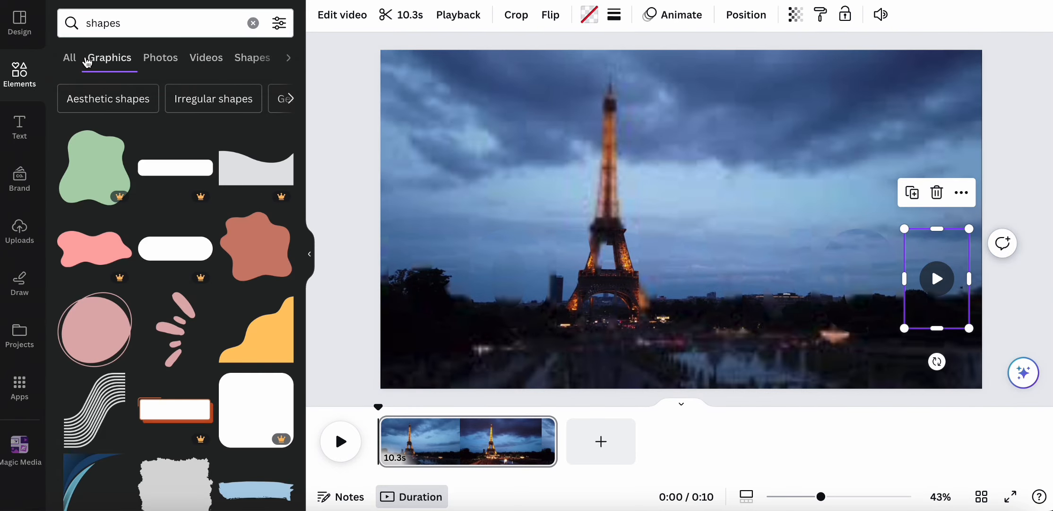
click(208, 59)
click(219, 57)
click(88, 118)
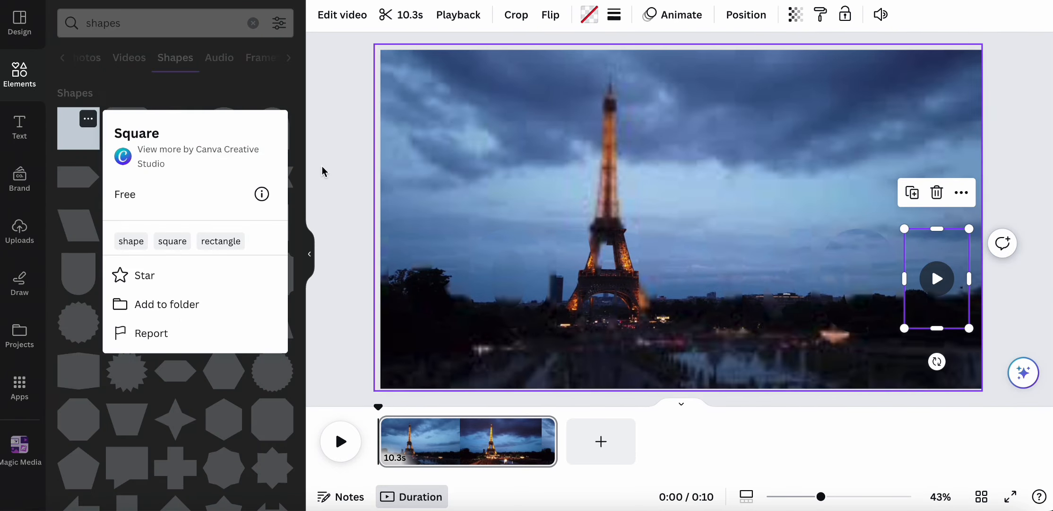
drag(74, 136, 407, 80)
drag(482, 150, 982, 390)
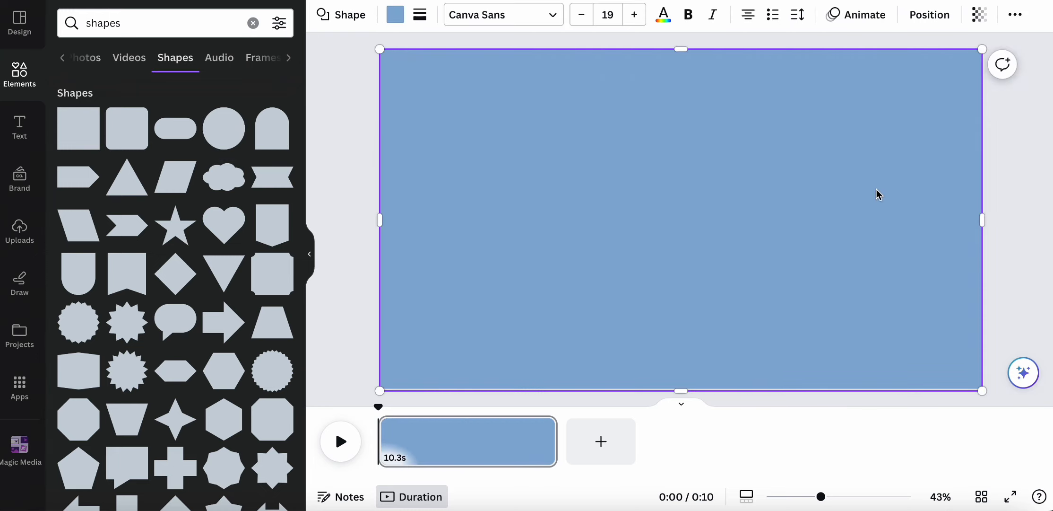
- Colour the rectangle grey #7D8084 and lower its transparency to 59
click(392, 15)
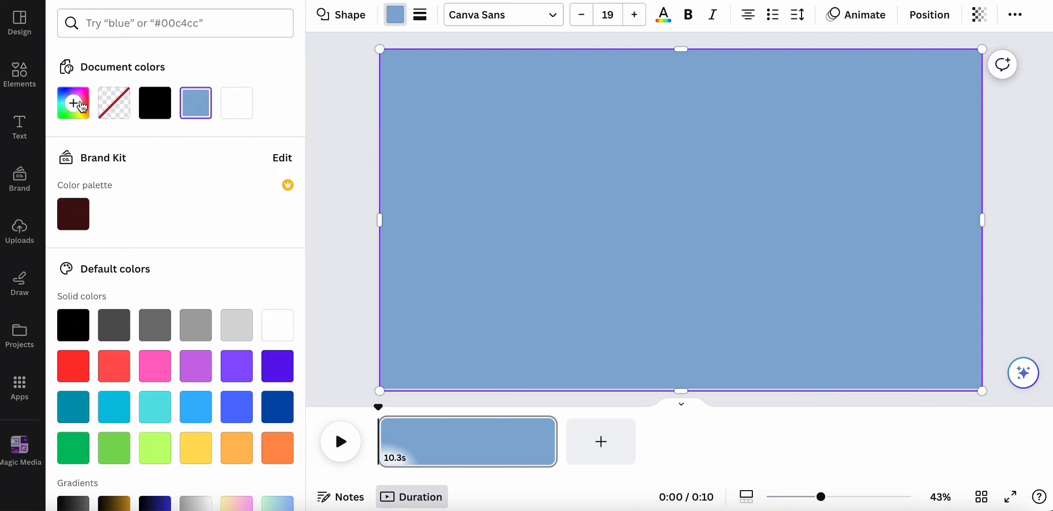
click(83, 104)
click(82, 231)
drag(84, 235, 81, 215)
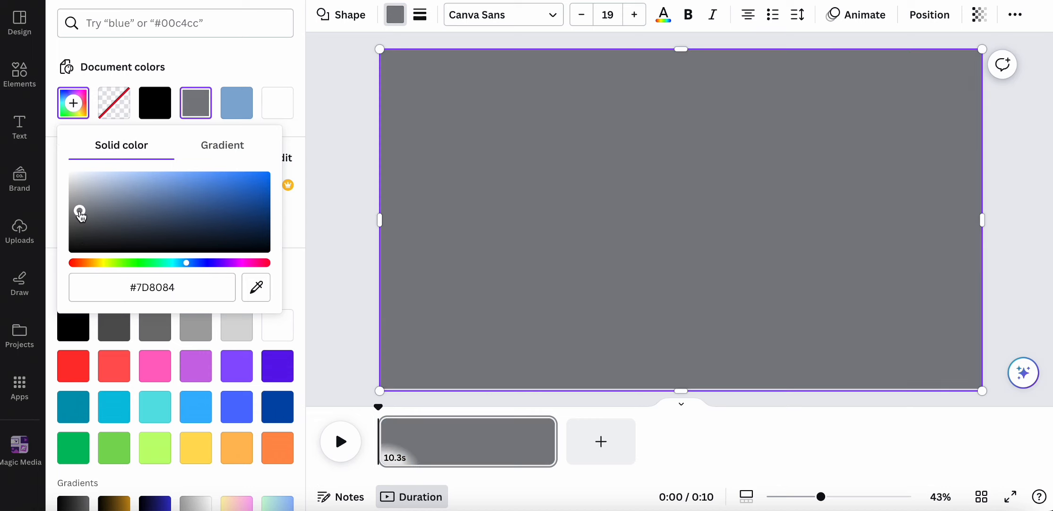
click(1029, 215)
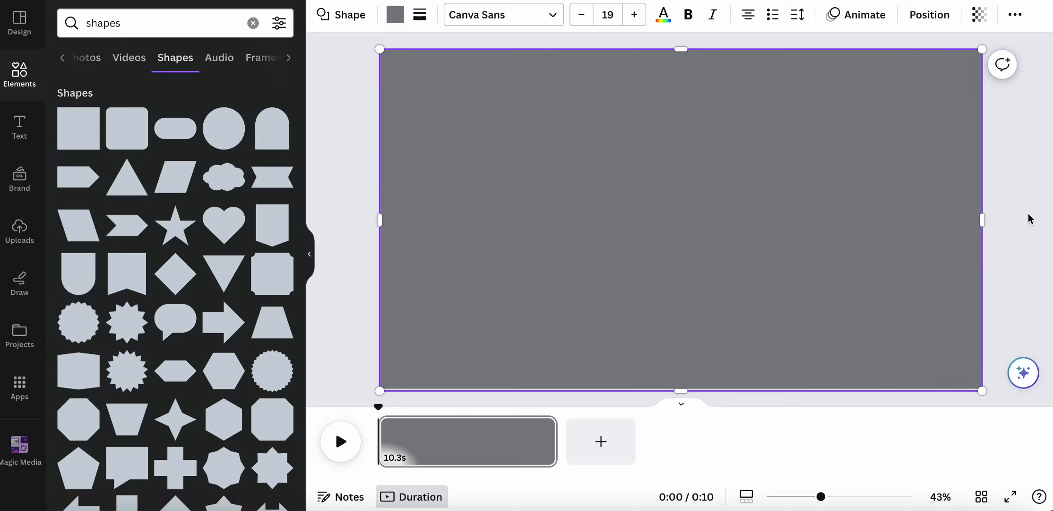
click(979, 15)
drag(974, 77, 923, 79)
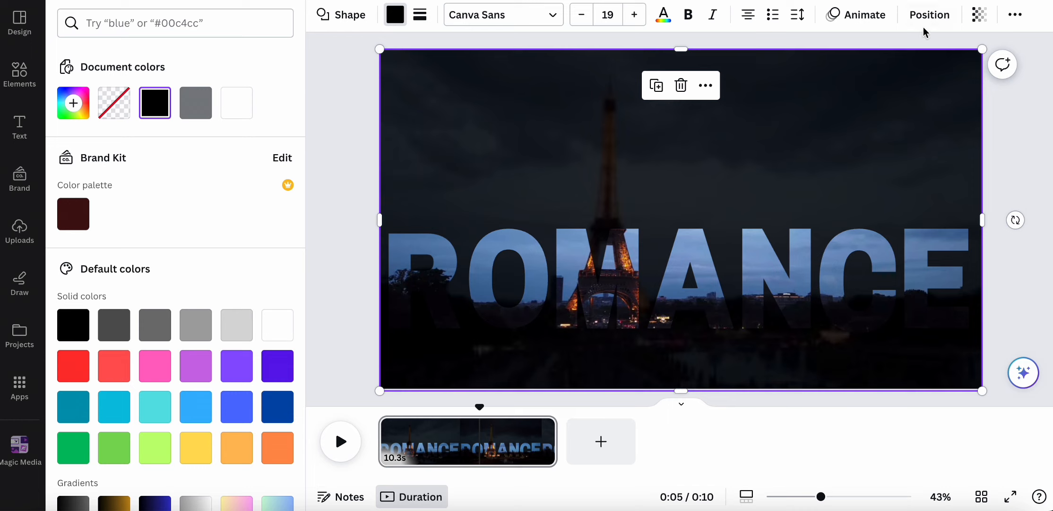
- Show the Layers list and select the background Eiffel video layer
click(930, 14)
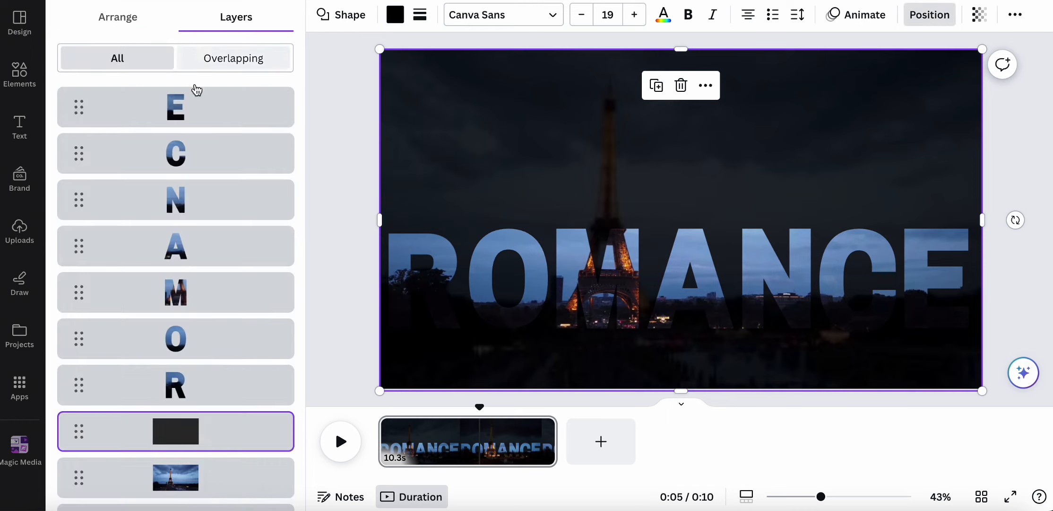
click(80, 488)
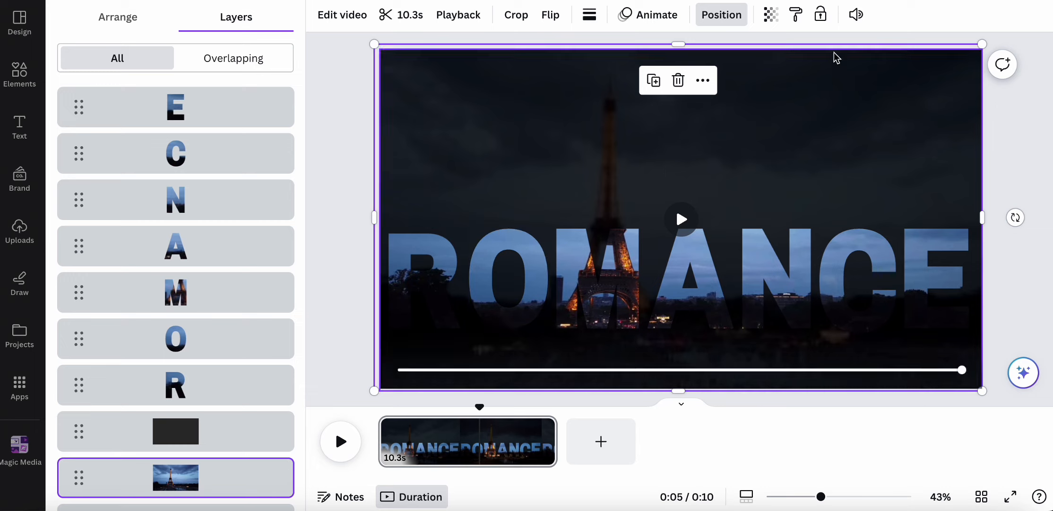
- Select the dark overlay rectangle layer and set its transparency to 43
click(770, 18)
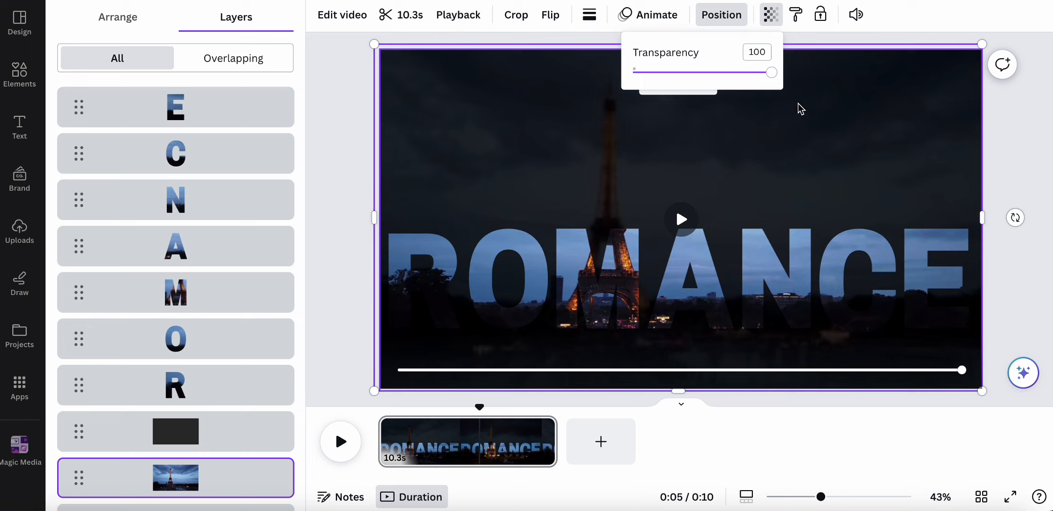
click(256, 430)
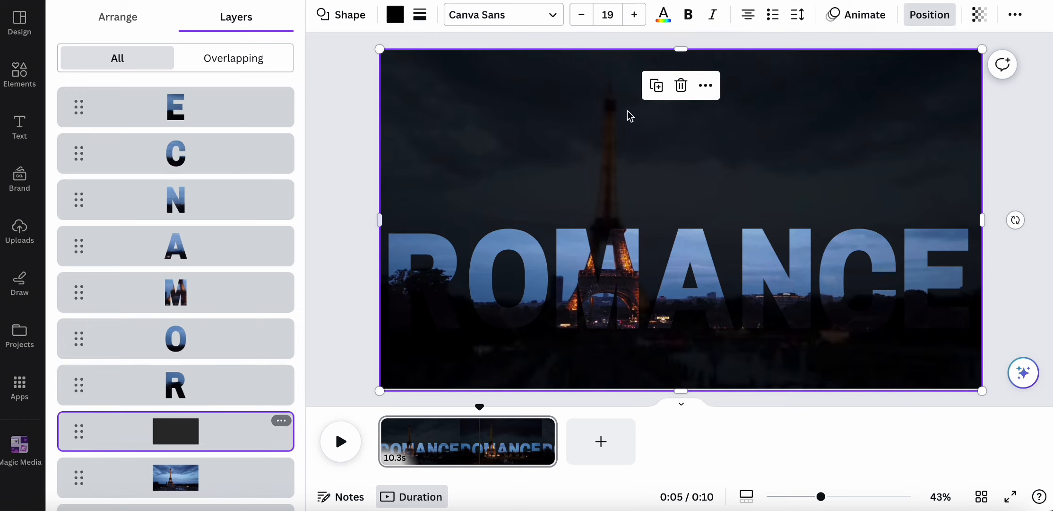
click(970, 15)
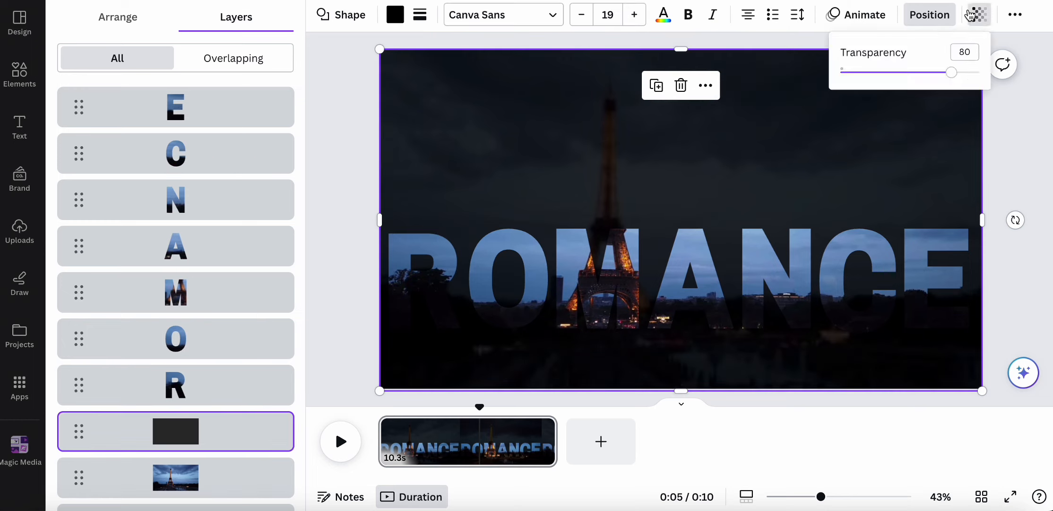
drag(949, 77, 901, 82)
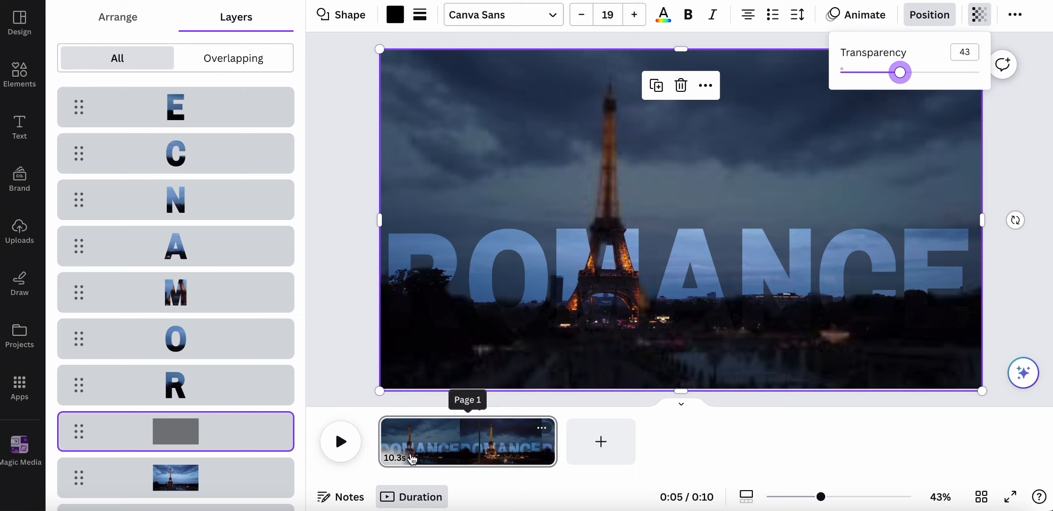
click(340, 450)
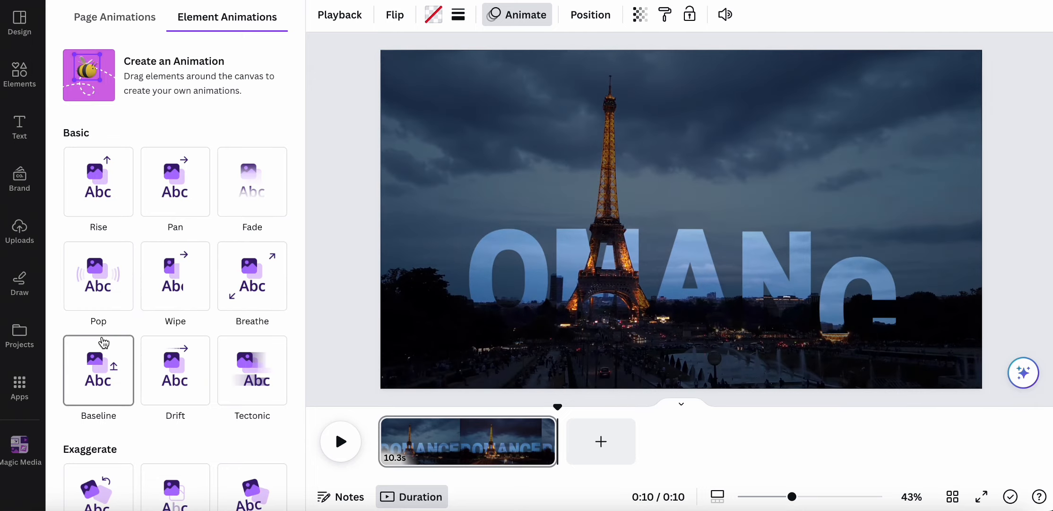
- Preview the animated ROMANCE letters over the darkened Eiffel Tower scene in full-screen playback
scroll(251, 293, down, 4)
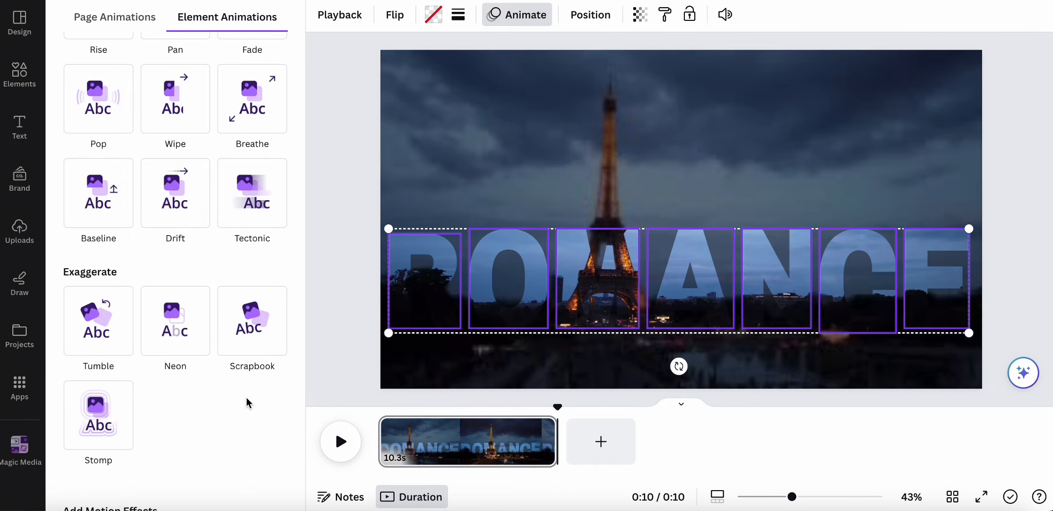
key(super+shift+5)
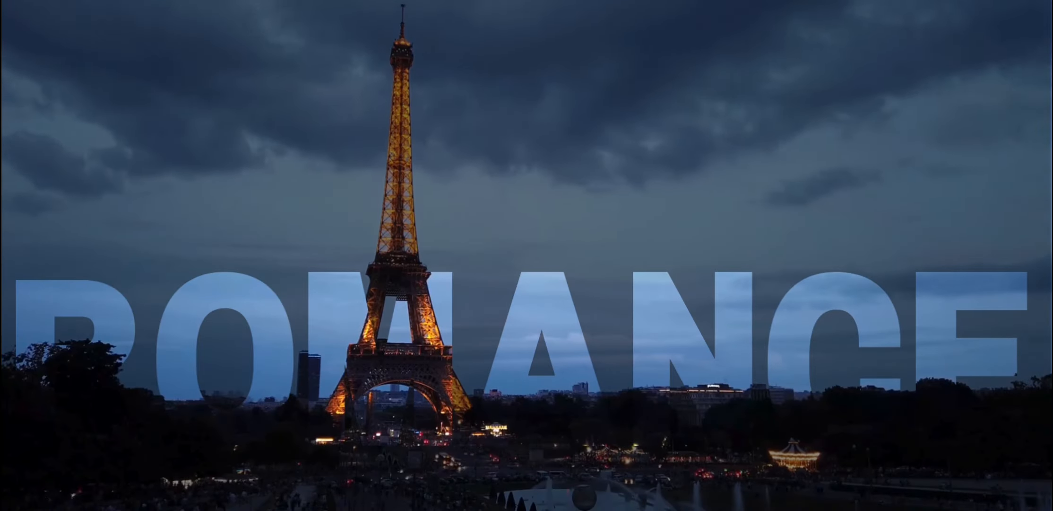